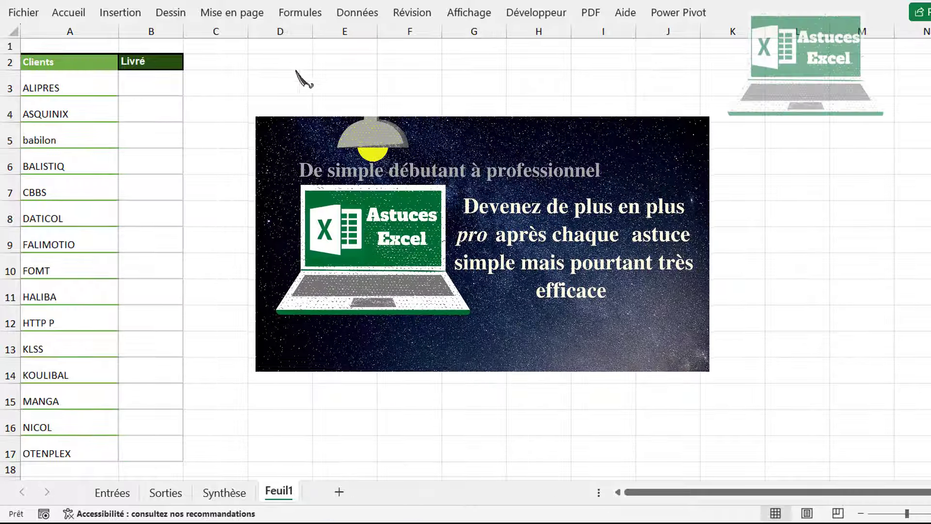
- Tick the mar boxes for ASQUINIX, babilon, BALISTIQ and FALIMOTIO and the jeu box for CBBS
click(296, 75)
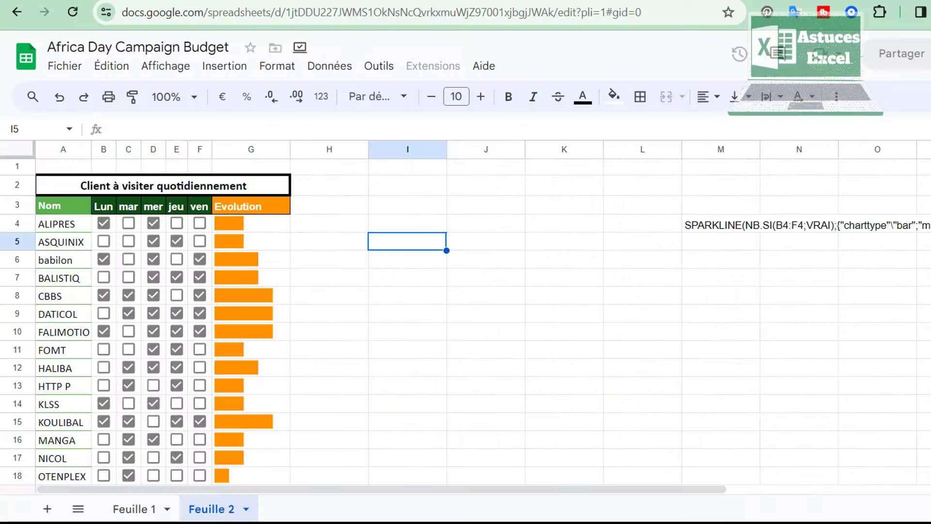
click(340, 280)
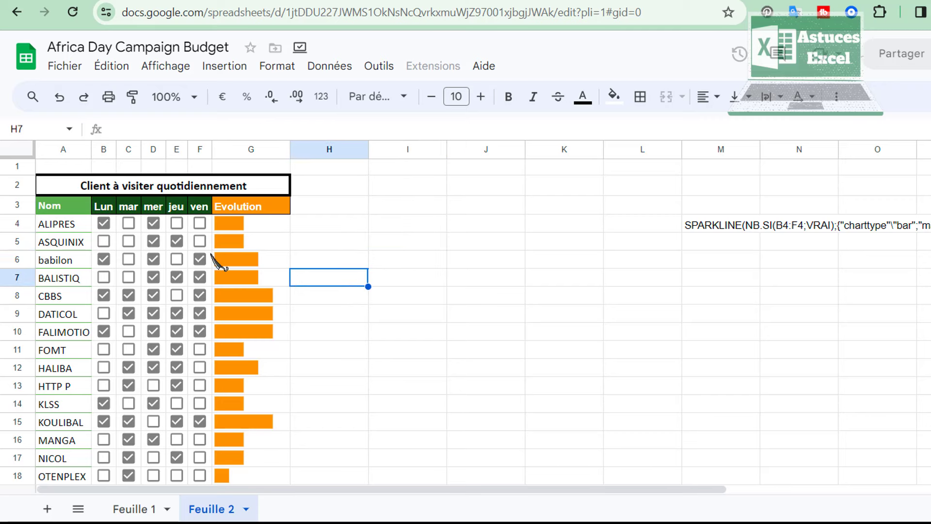
click(129, 241)
click(128, 259)
click(128, 277)
click(176, 295)
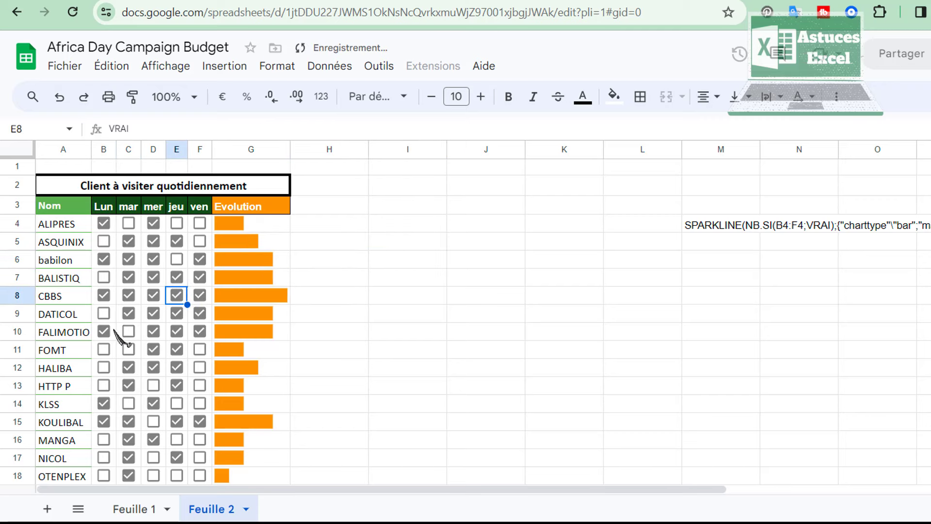
click(129, 331)
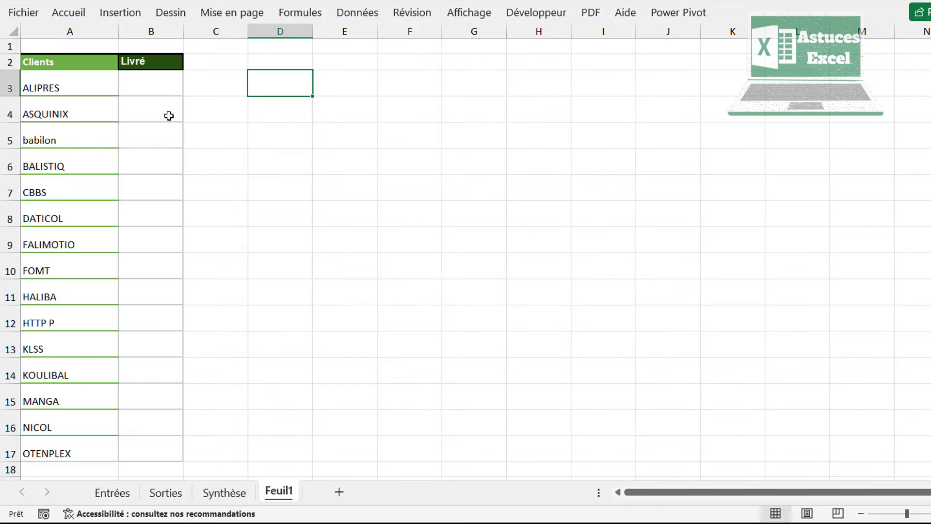
- Select cells around the Livré column, peek at the Insertion tab twice, then open Fichier
click(169, 115)
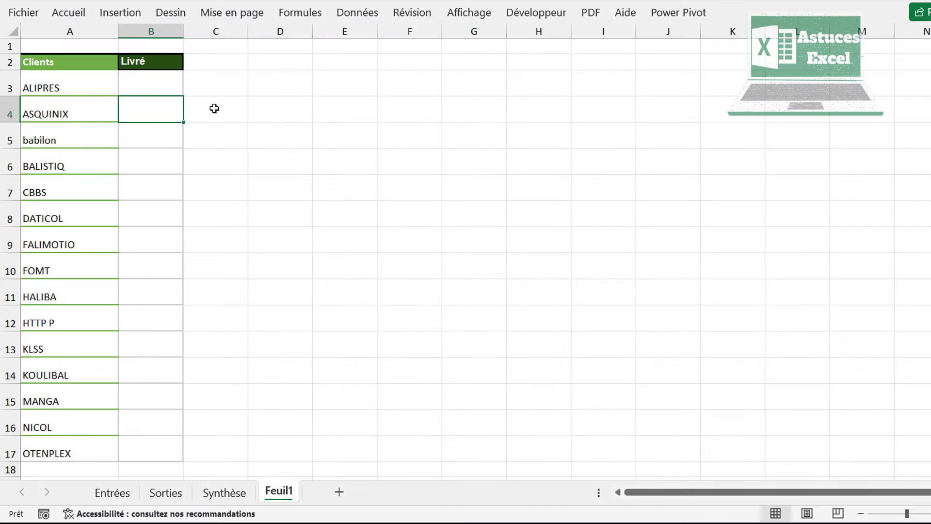
click(196, 120)
click(132, 16)
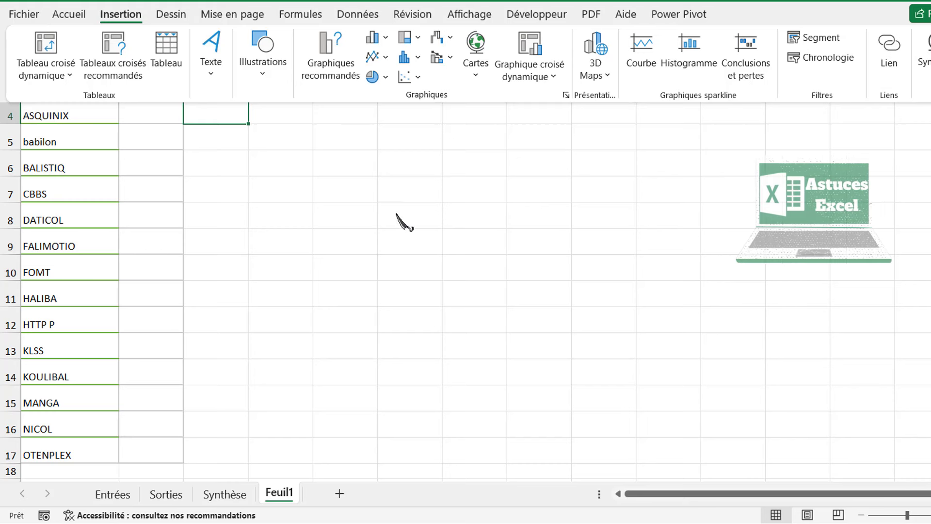
click(241, 162)
click(234, 155)
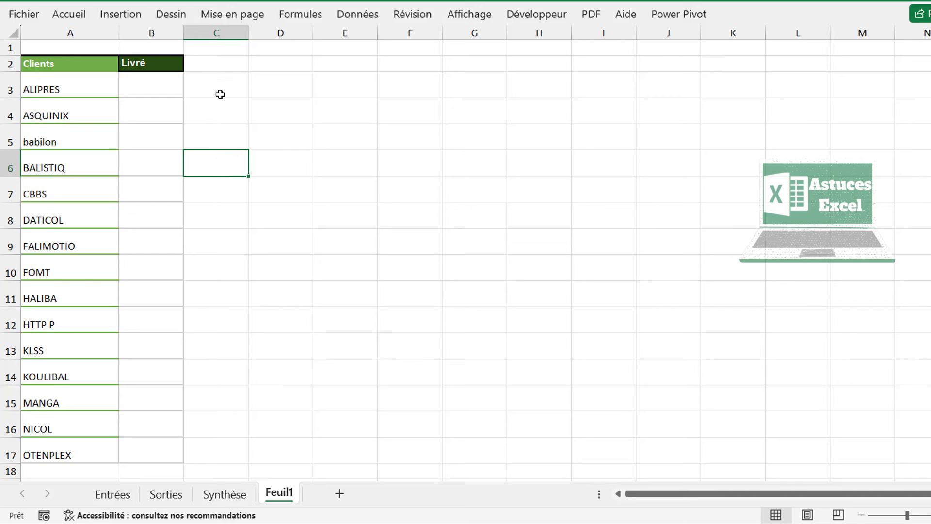
click(235, 80)
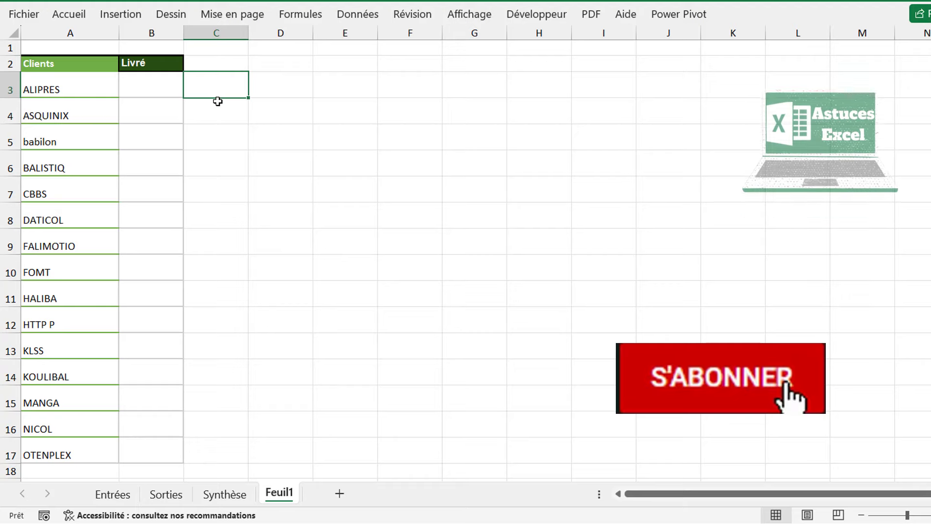
click(103, 16)
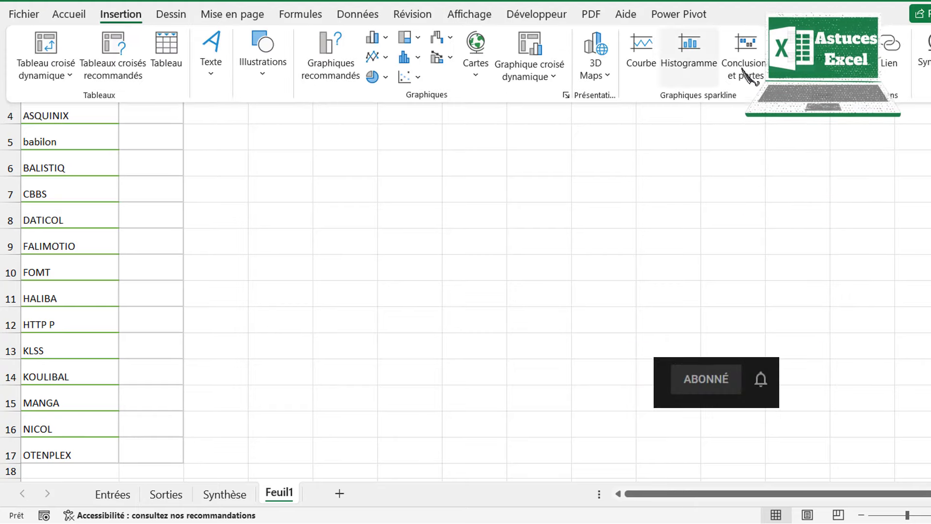
click(334, 133)
click(225, 137)
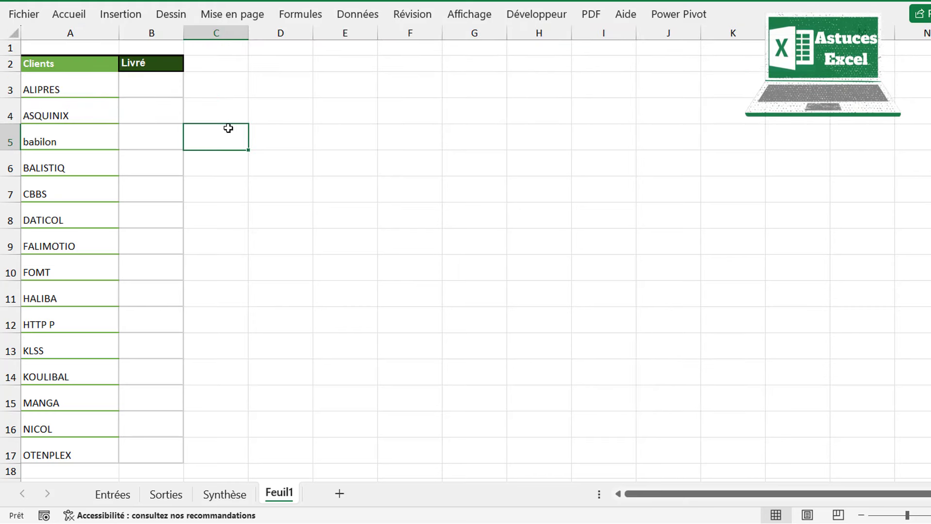
click(25, 14)
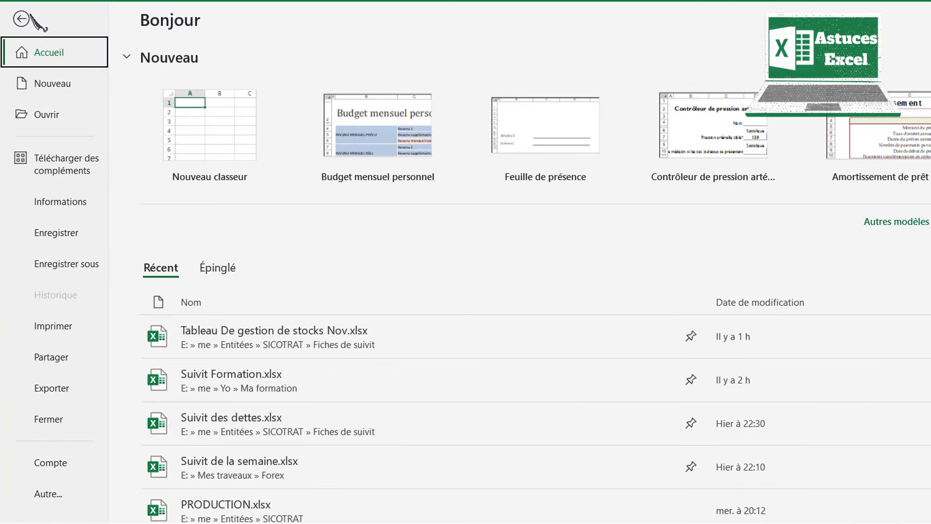
- Open Excel Options through Autre… > Options and go to Personnaliser le ruban
click(39, 497)
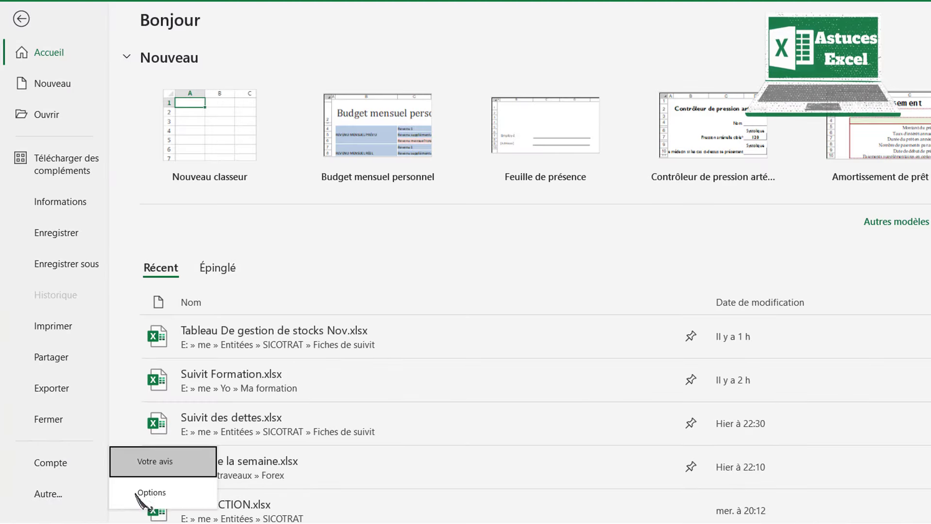
click(143, 494)
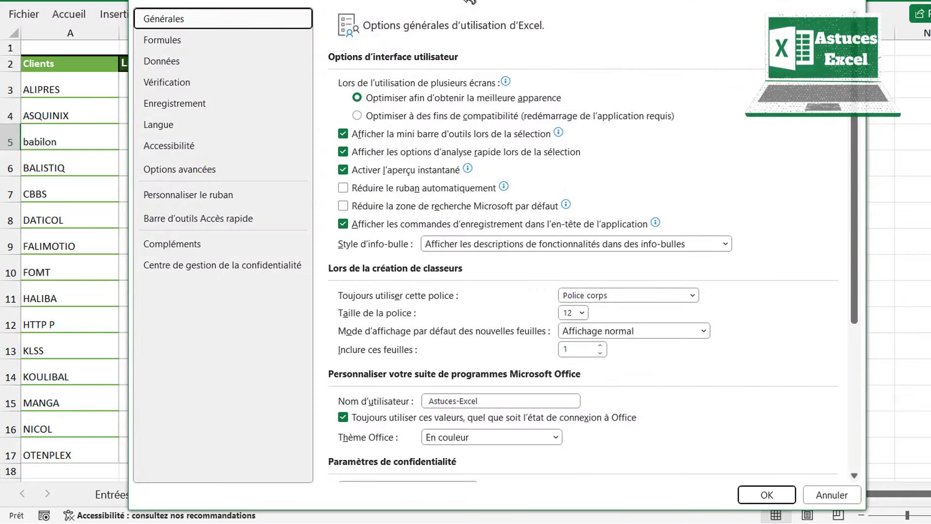
drag(470, 1, 390, 0)
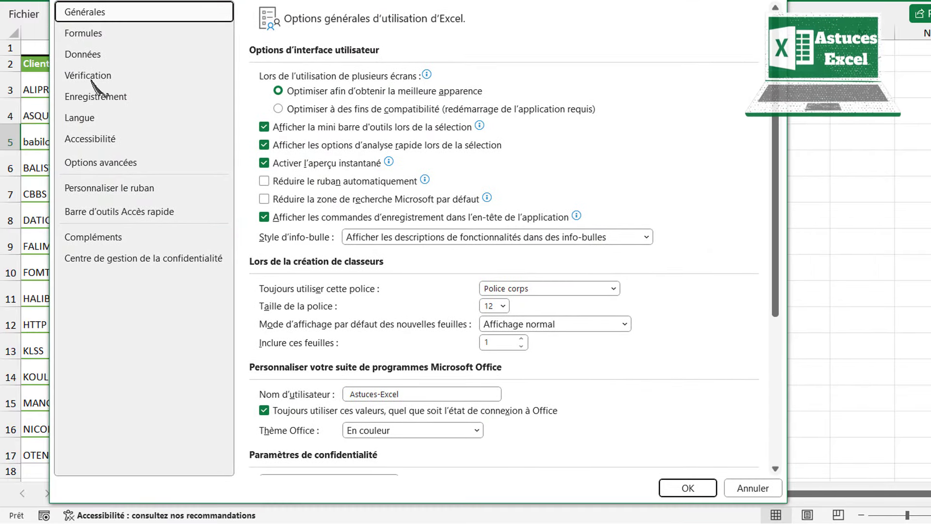
click(129, 192)
drag(367, 2, 365, 118)
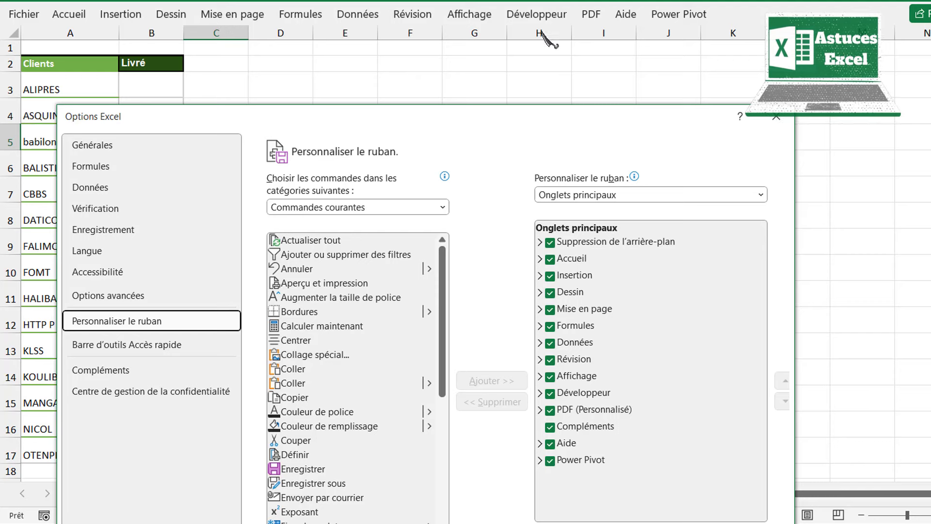
drag(494, 129, 487, 26)
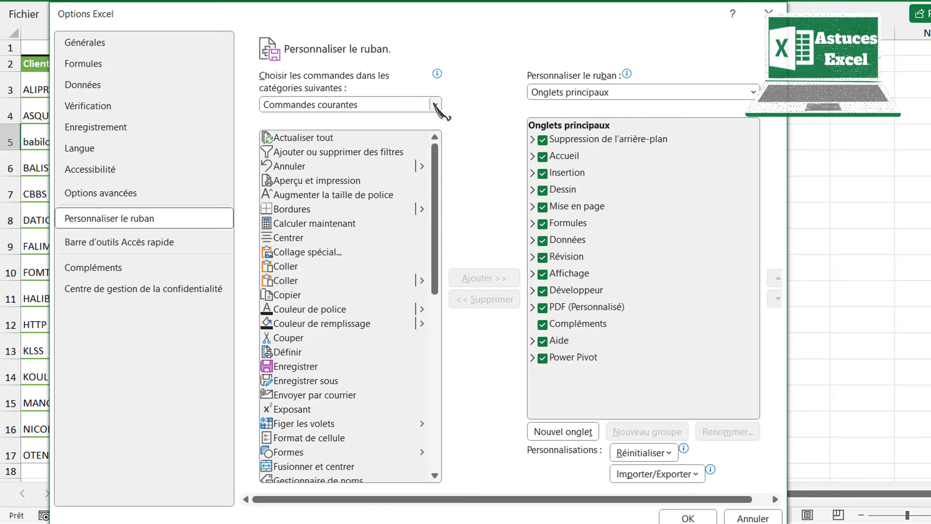
- Switch the command category to Toutes les commandes and browse the full command list
click(435, 104)
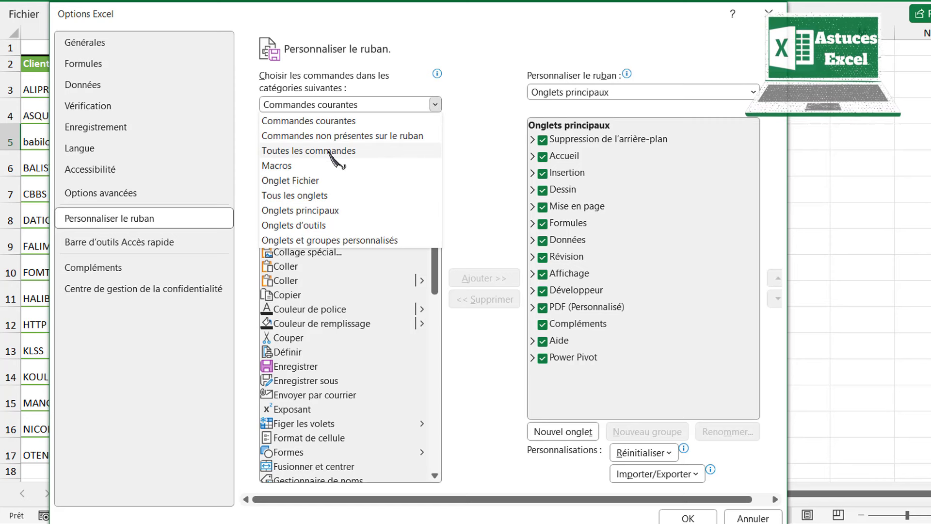
click(328, 151)
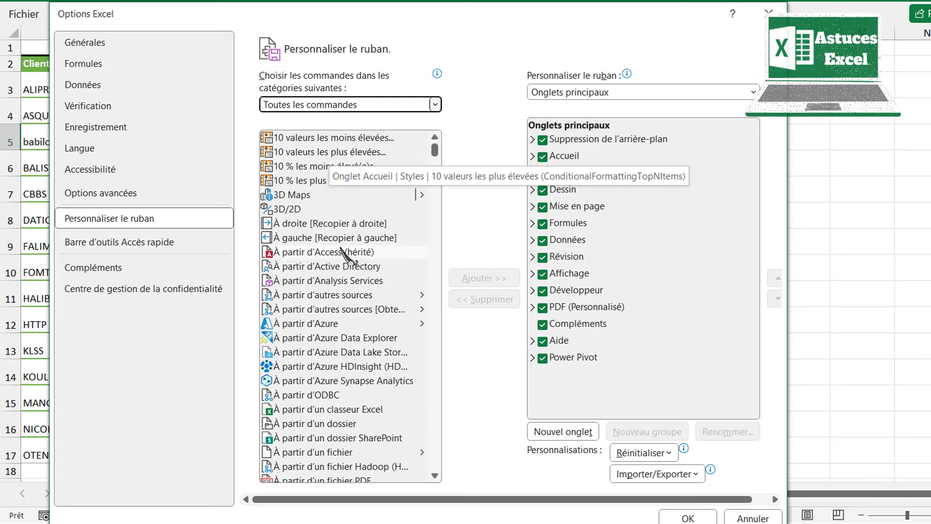
click(342, 250)
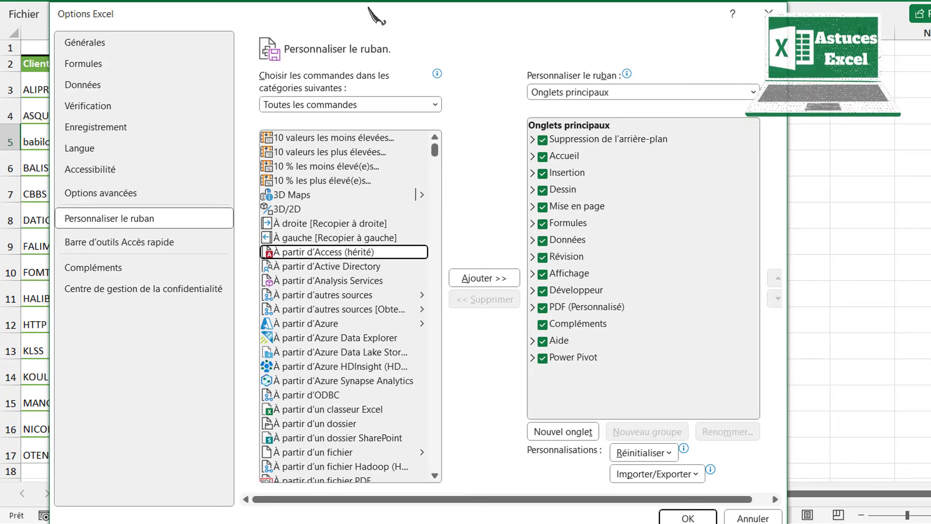
drag(369, 7, 362, 84)
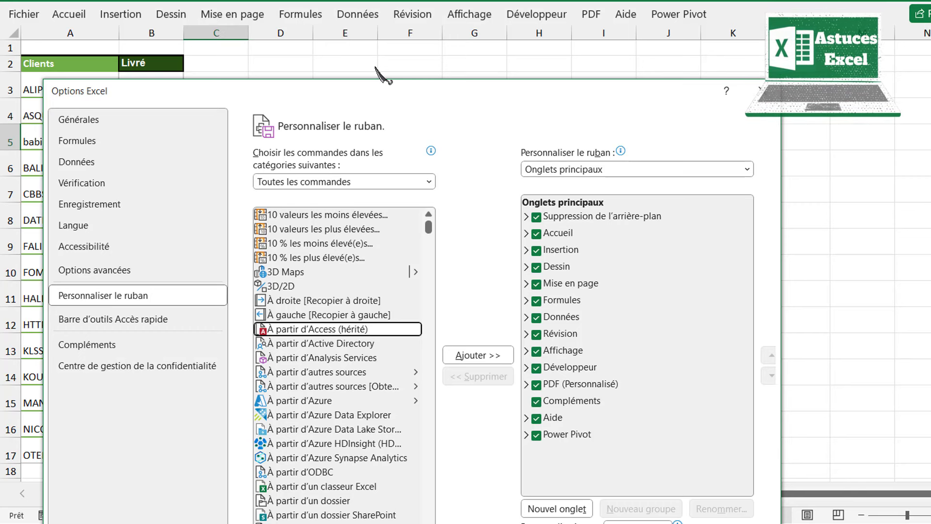
drag(379, 66, 391, 1)
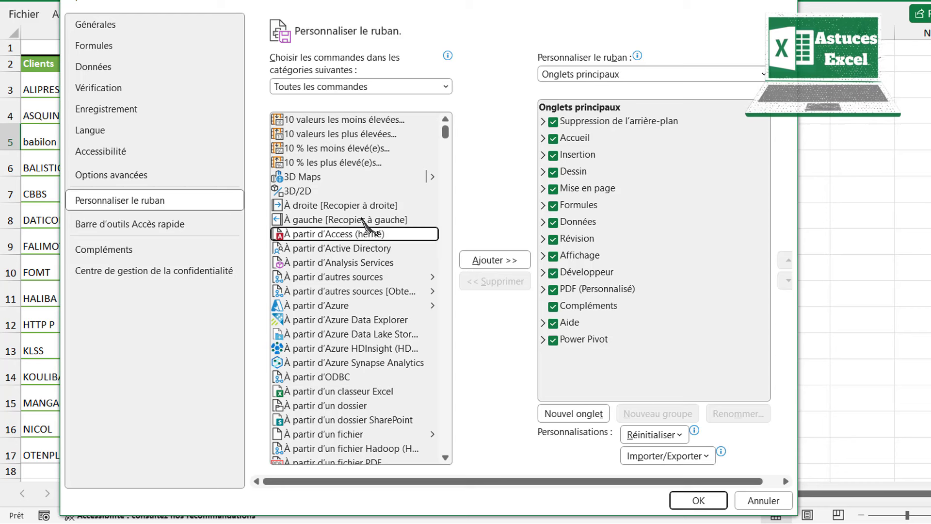
click(346, 206)
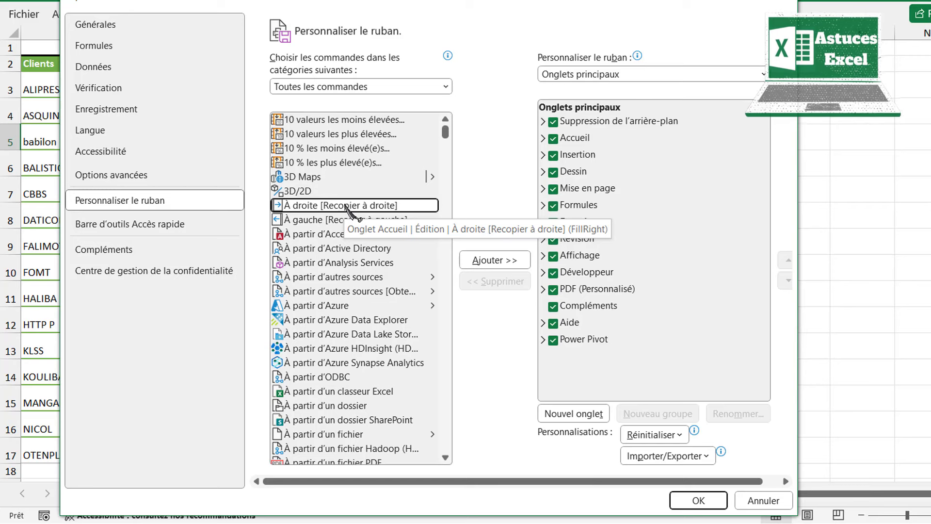
- Scroll to the C commands and select Case à cocher (Contrôle de formulaire)
scroll(346, 206, down, 15)
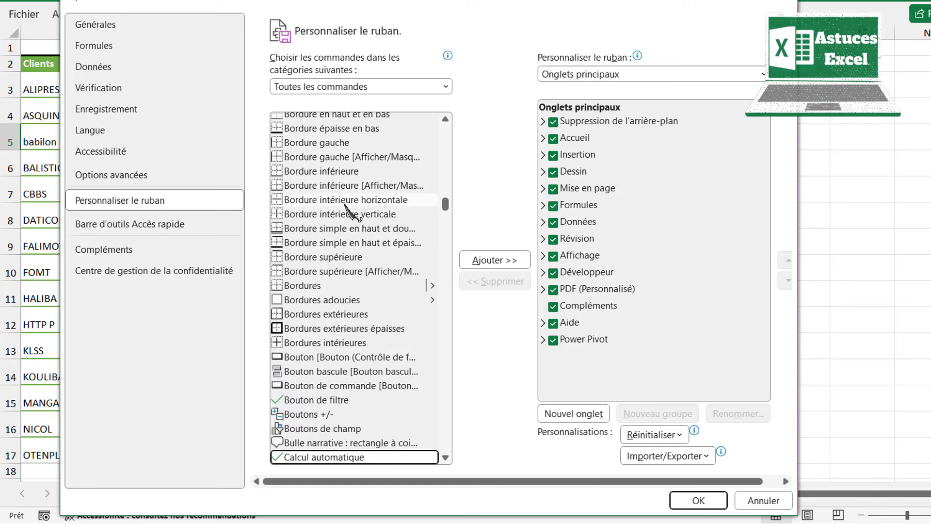
key(c)
scroll(346, 206, down, 3)
scroll(346, 206, down, 1)
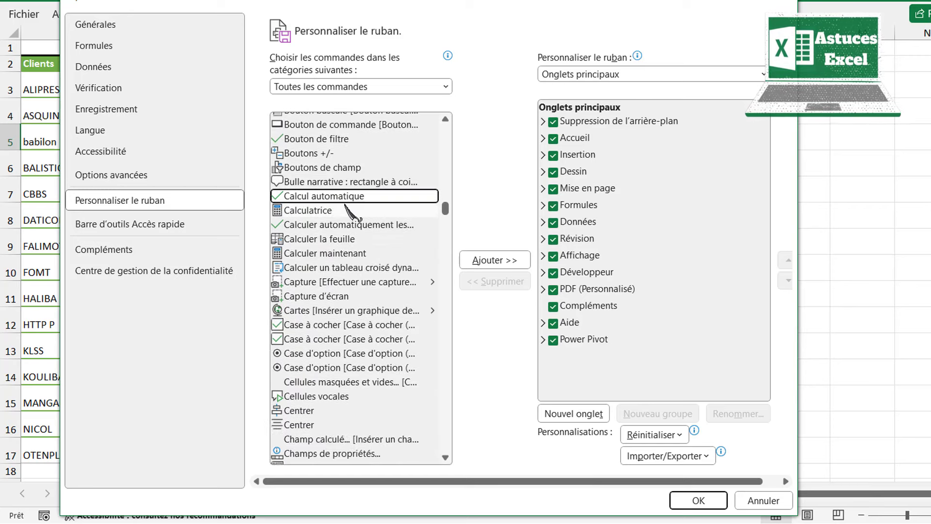
scroll(347, 208, down, 1)
scroll(358, 218, down, 1)
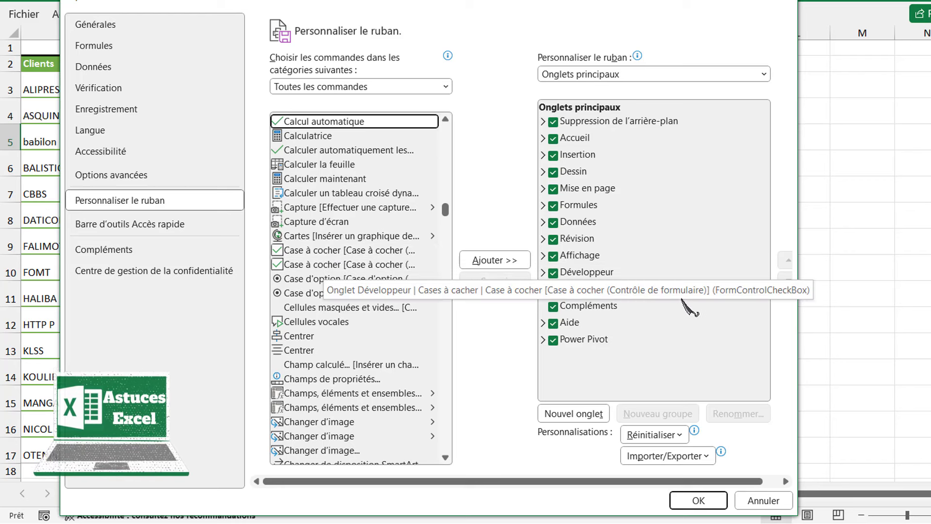
click(388, 265)
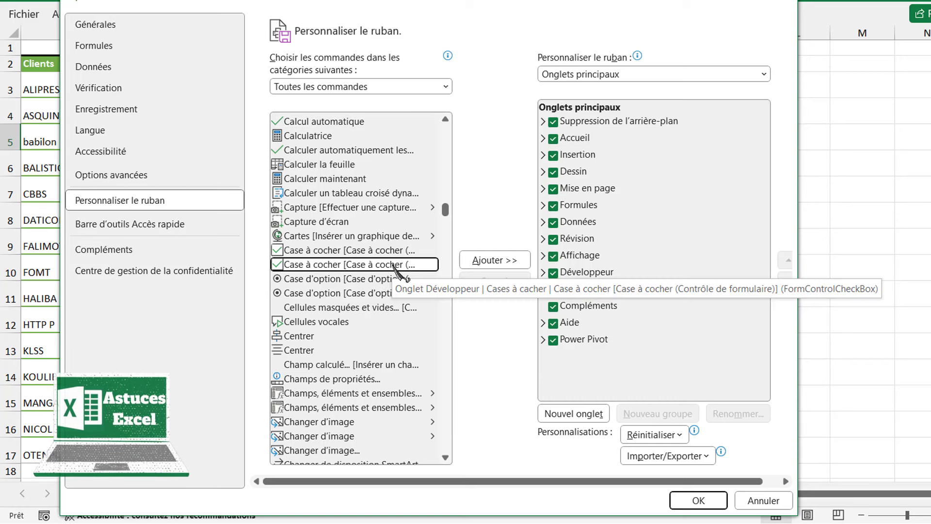
- Try adding Case à cocher with Ajouter >> and dismiss the custom-group warning
click(496, 260)
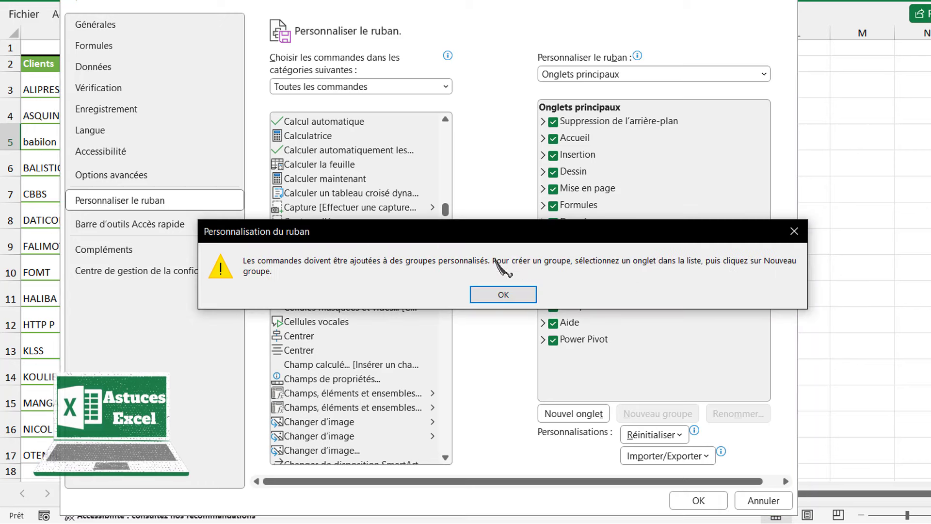
click(502, 294)
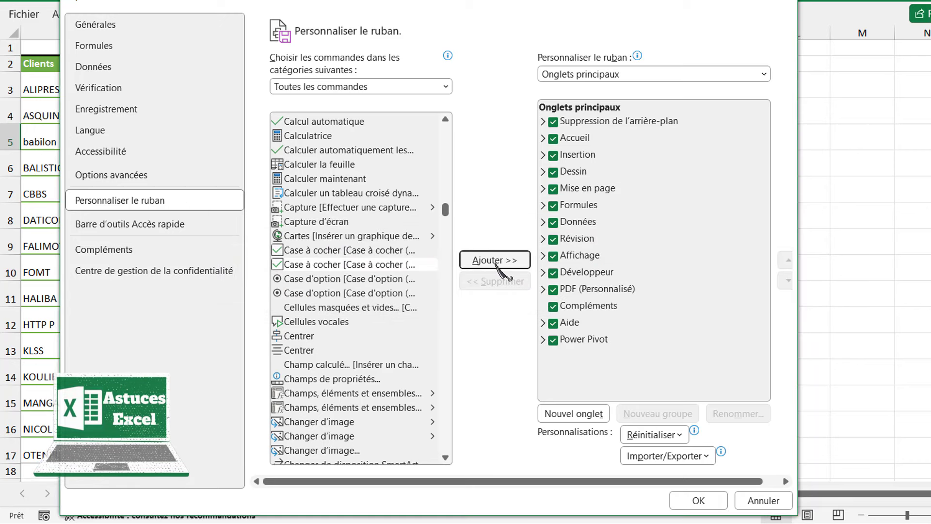
click(372, 265)
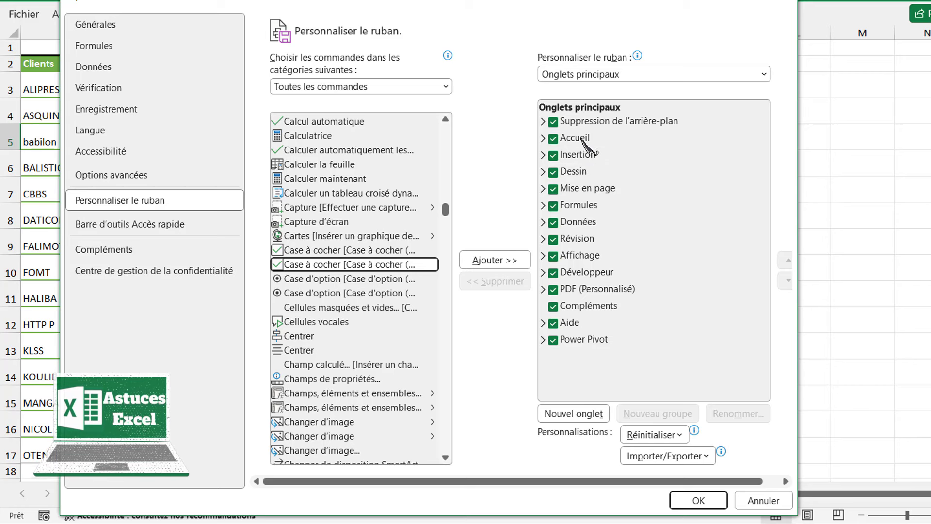
- Select Insertion in the Onglets principaux list to host a new group
click(565, 156)
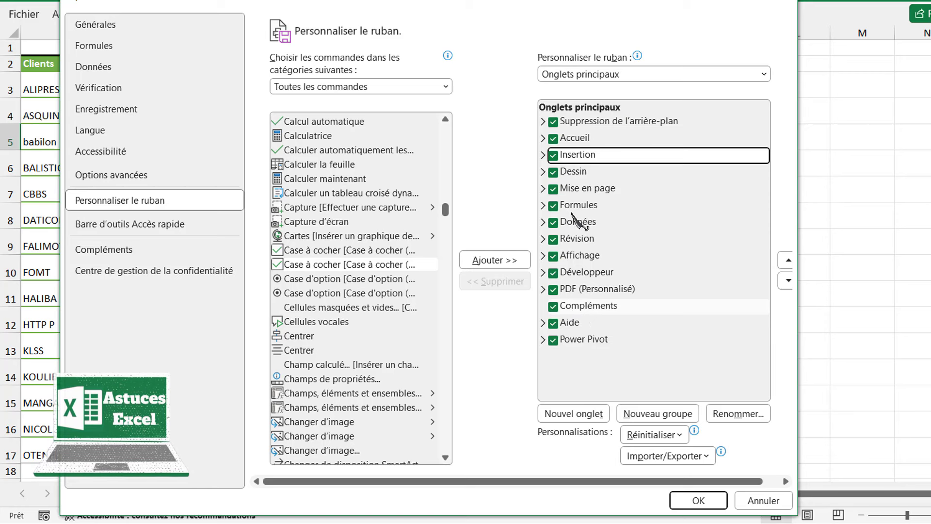
click(584, 339)
click(582, 255)
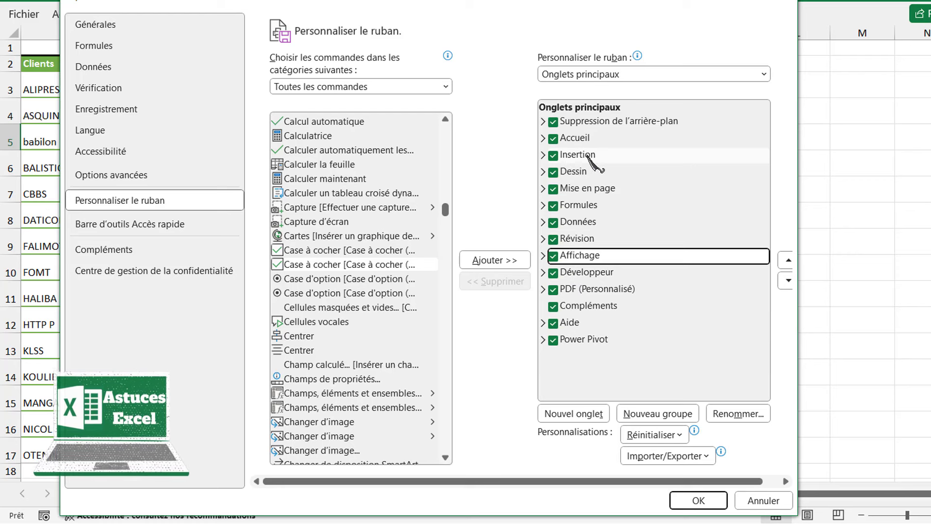
click(589, 156)
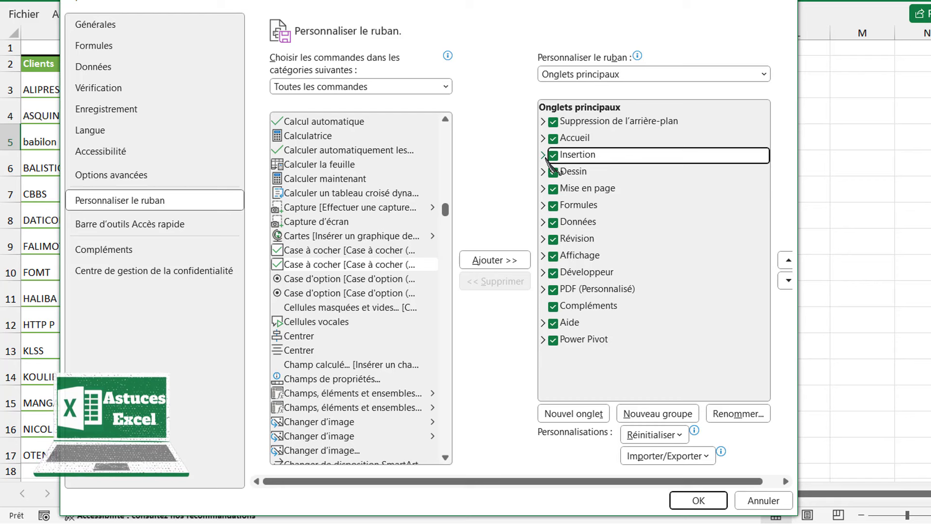
- Expand Insertion and add a Nouveau groupe (Personnalisé) after Symboles
click(544, 156)
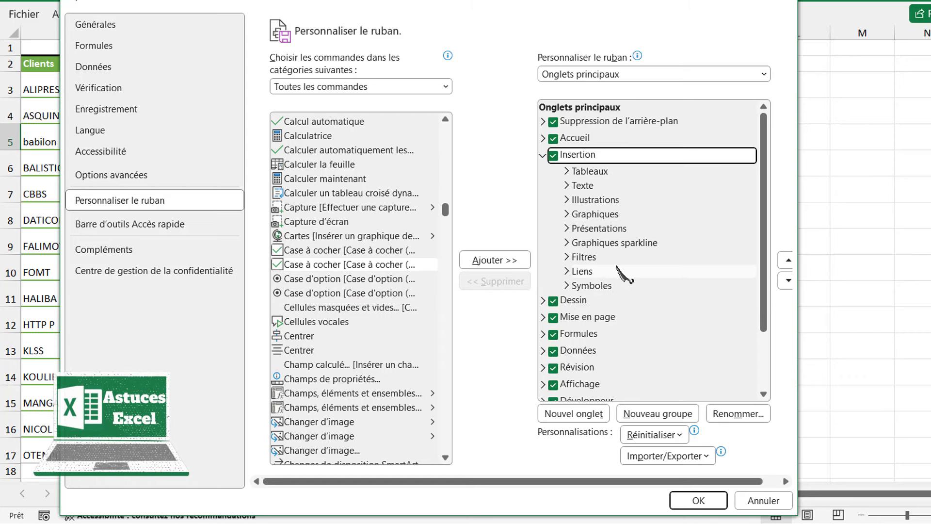
click(650, 419)
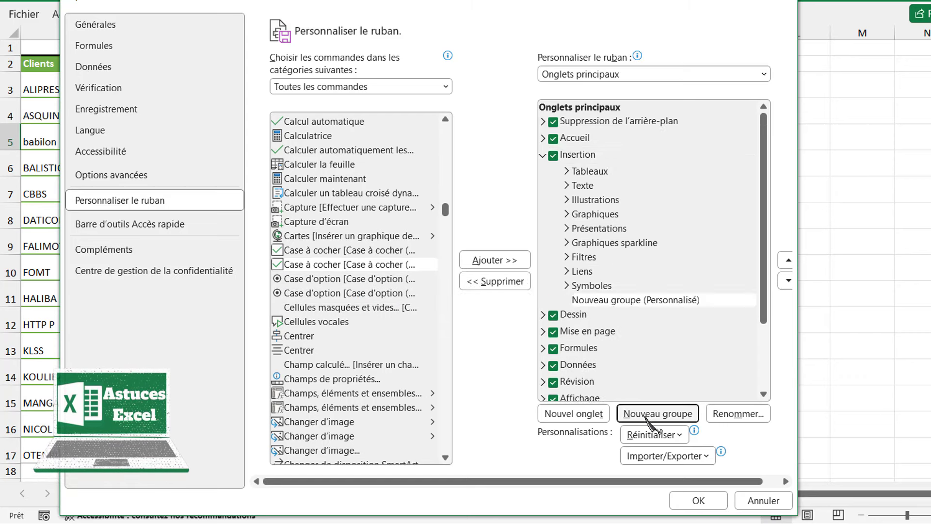
click(674, 300)
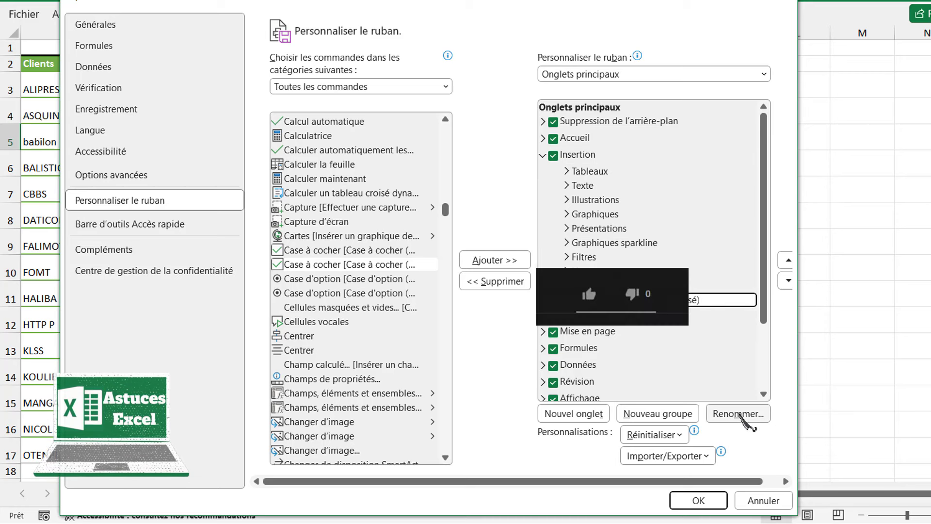
- Rename the new group to 'case à cocher' and assign it a symbol
click(738, 414)
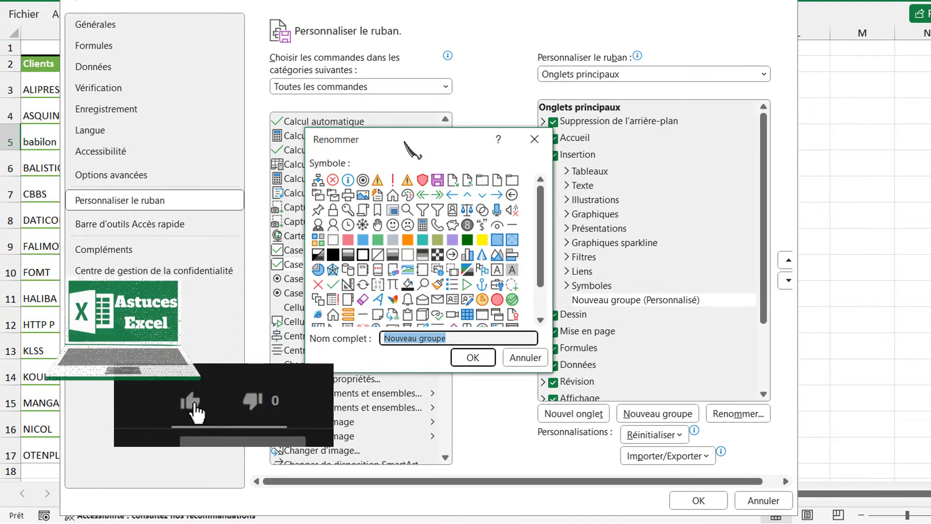
drag(388, 143, 359, 72)
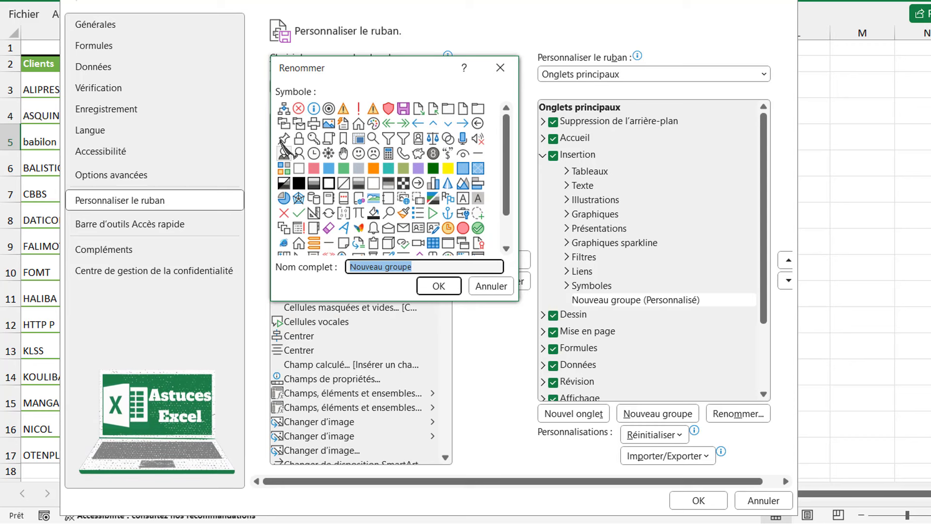
click(478, 108)
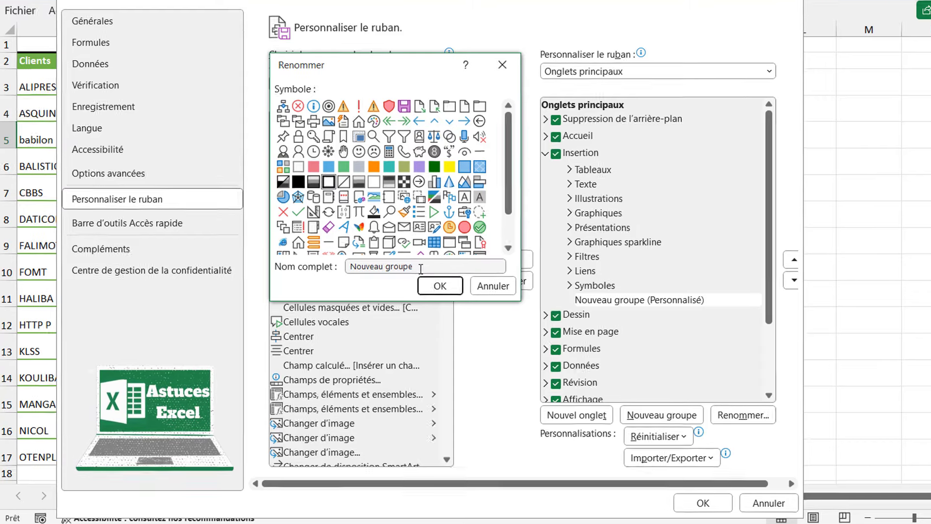
drag(421, 268, 350, 267)
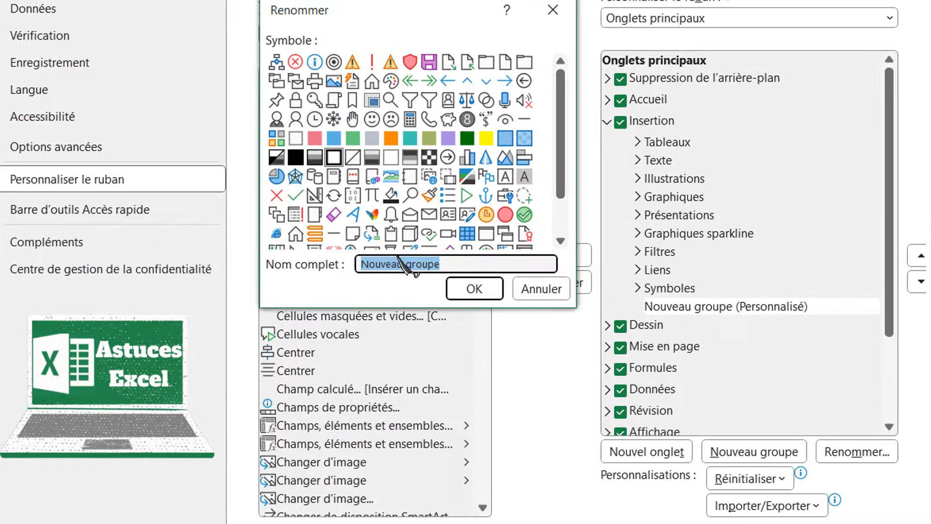
text(case à cocher)
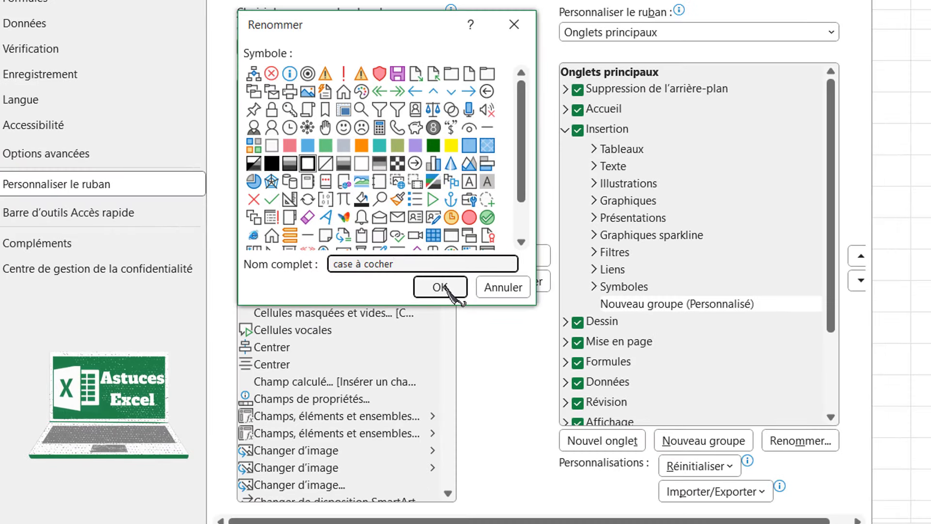
click(447, 287)
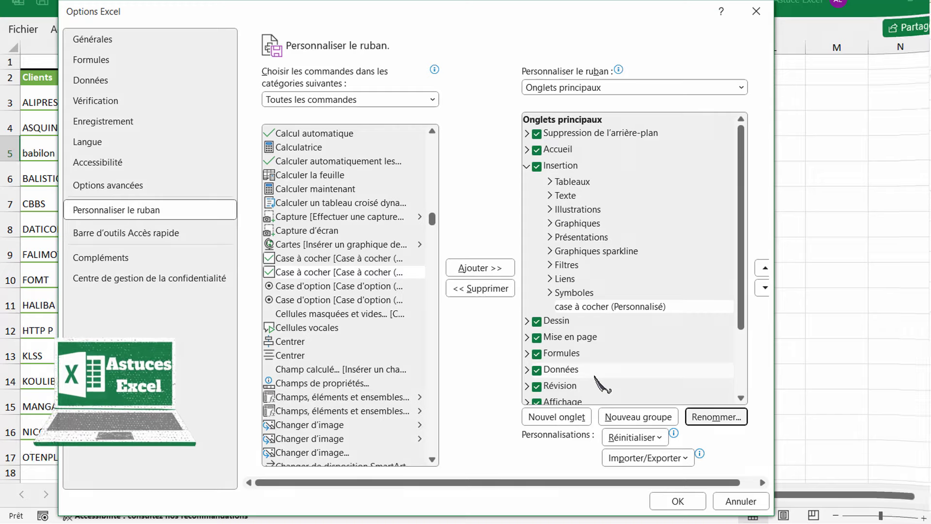
- Add the Case à cocher command into the 'case à cocher' group and confirm with OK
click(593, 307)
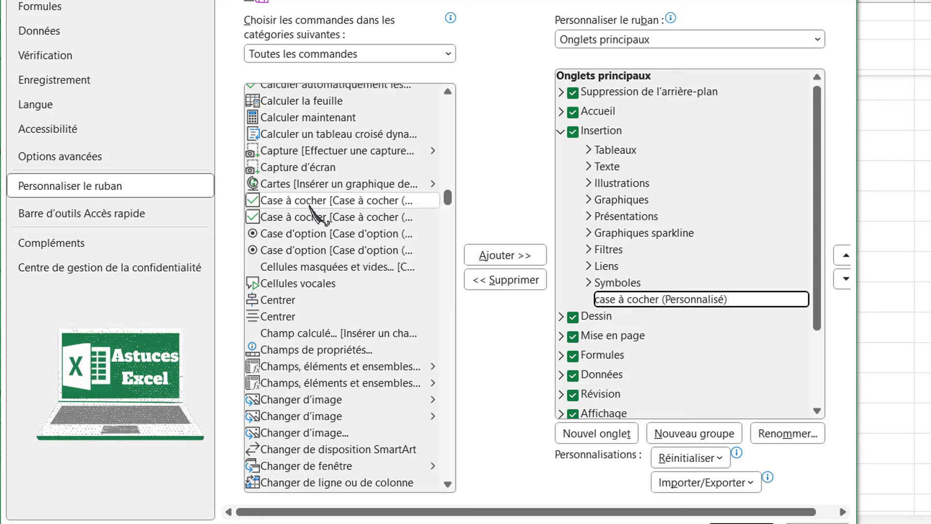
click(359, 216)
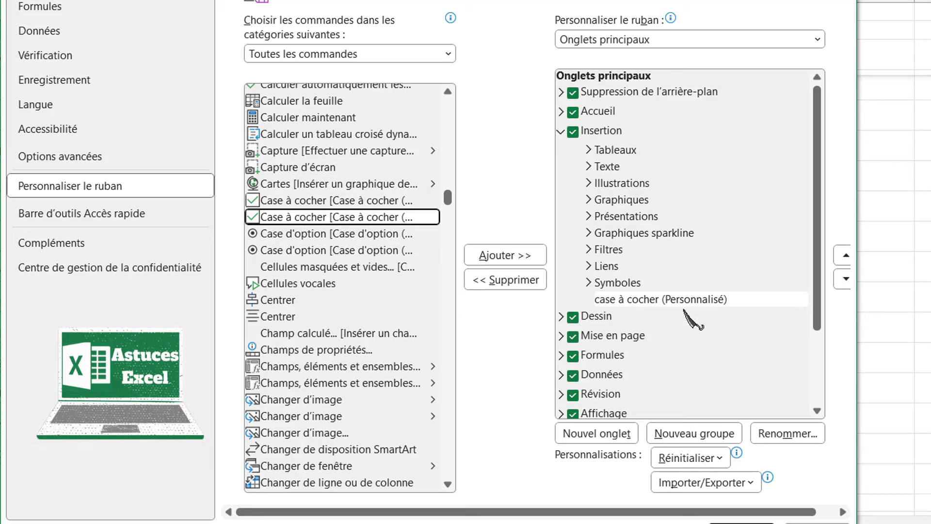
click(726, 300)
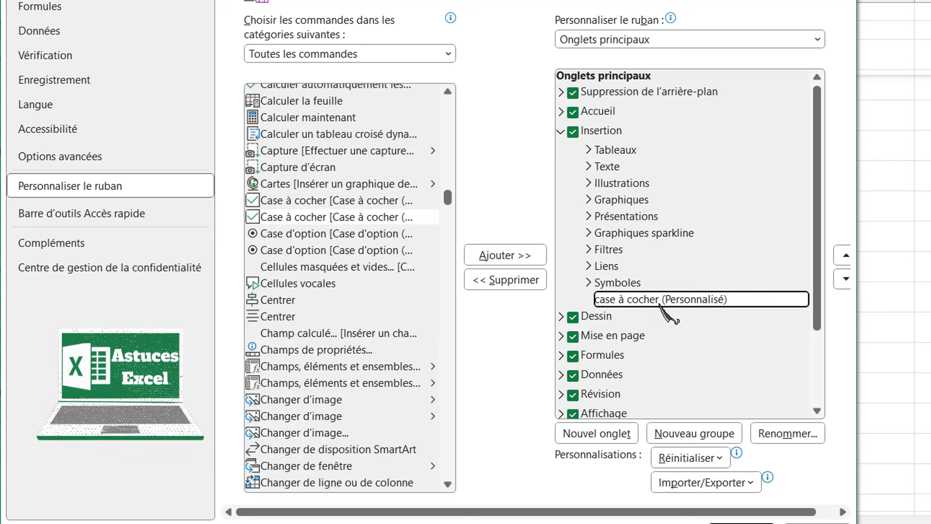
click(306, 218)
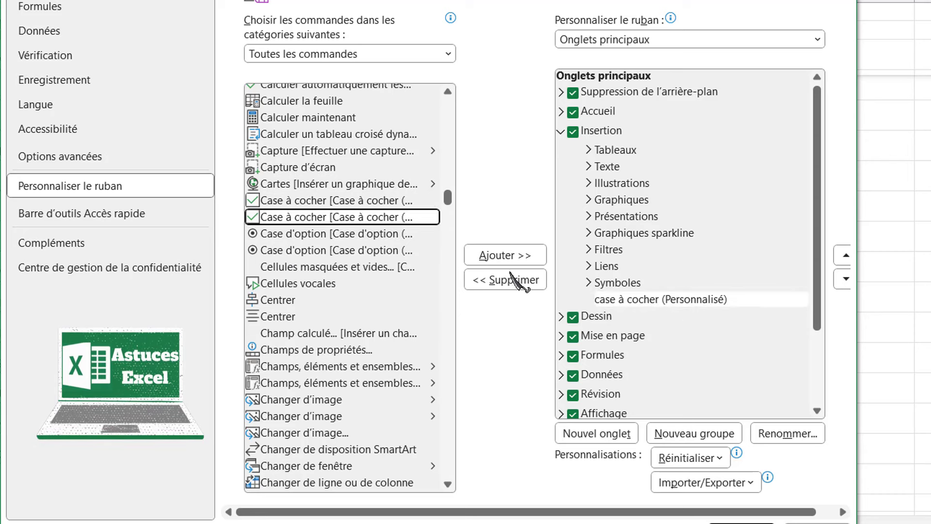
click(516, 257)
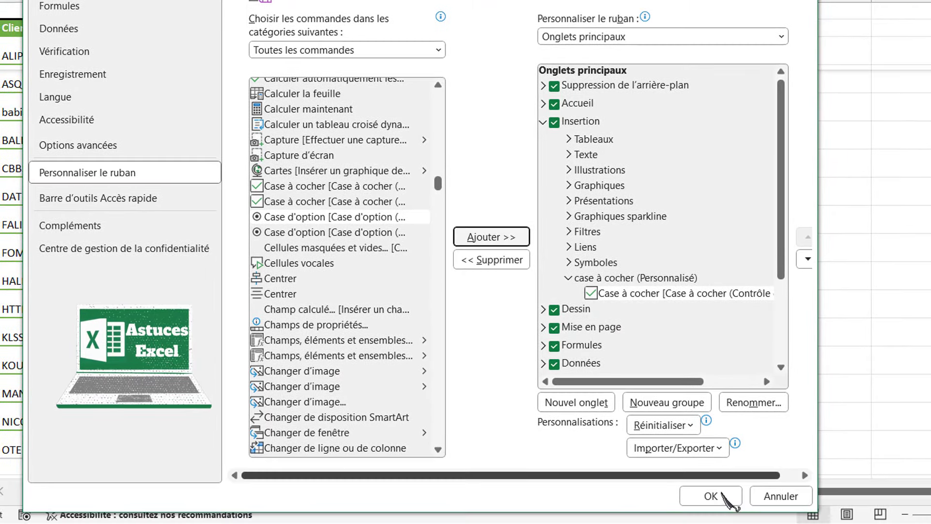
click(712, 497)
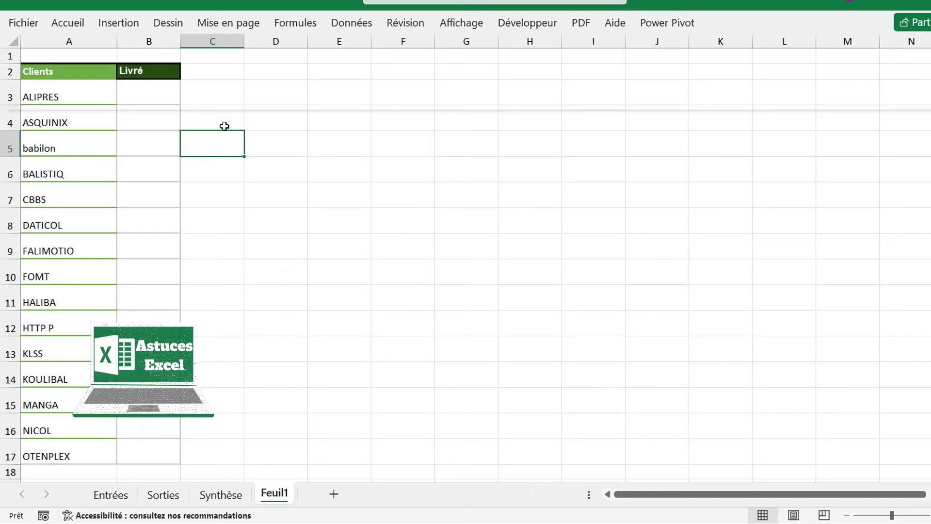
click(247, 168)
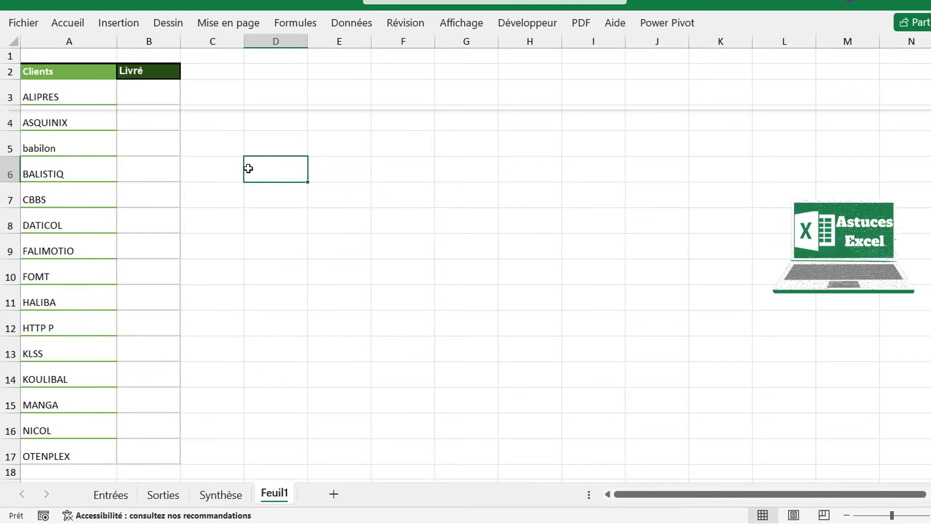
click(118, 23)
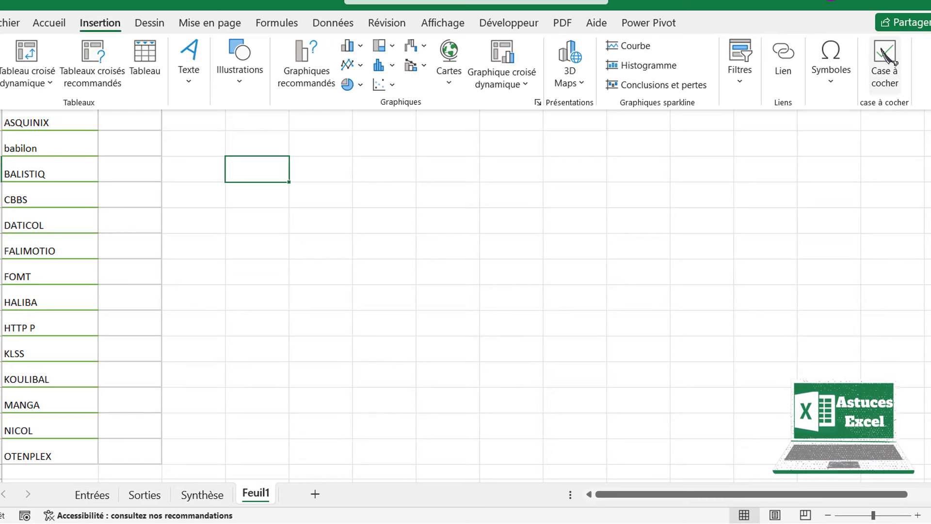
click(251, 142)
click(254, 119)
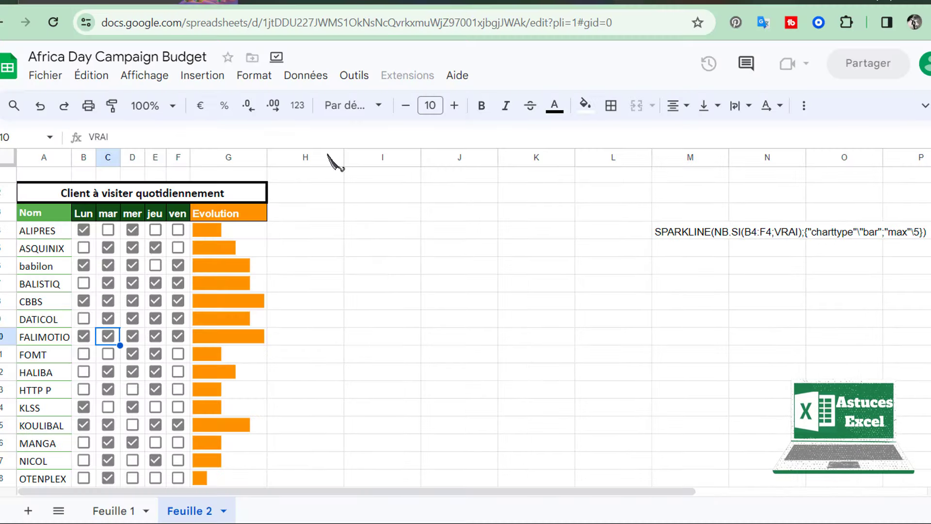
- Select I3:I12 and insert checkboxes there via Insertion > Case à cocher
click(386, 267)
drag(412, 209, 405, 374)
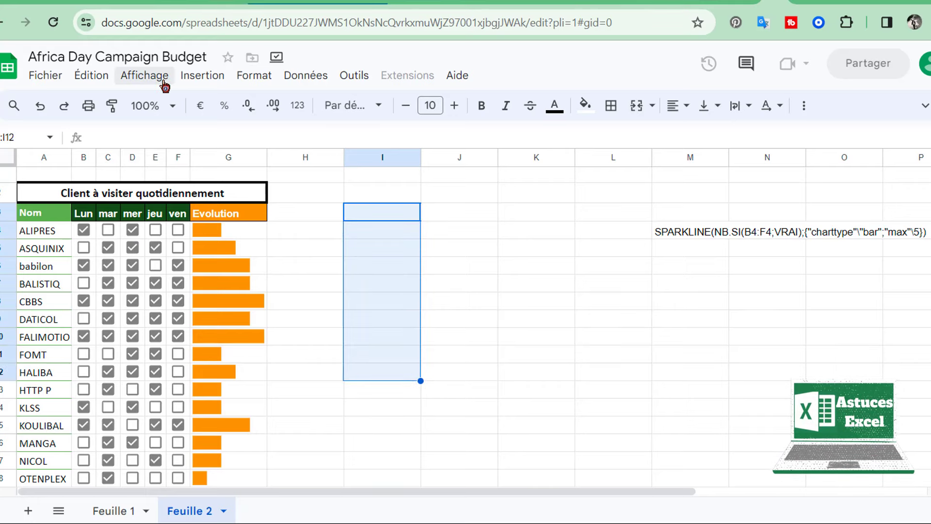
click(201, 75)
click(246, 388)
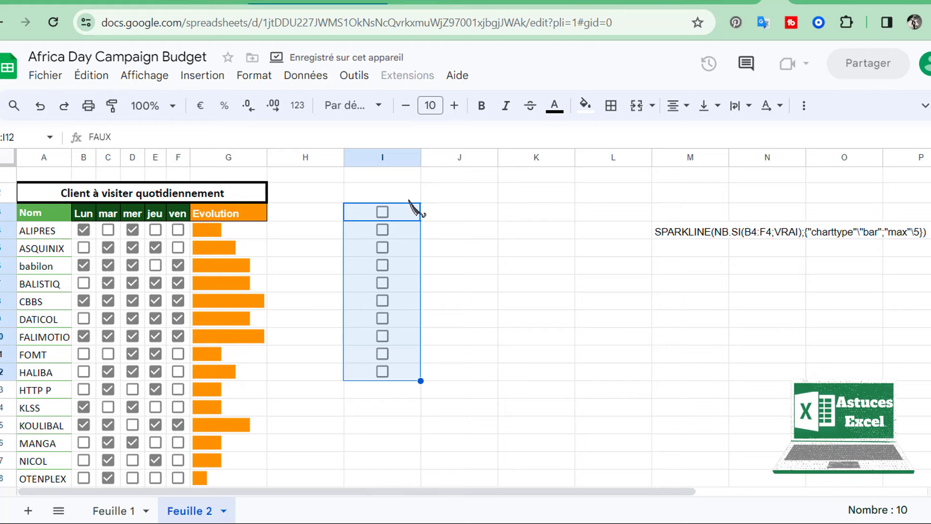
click(370, 378)
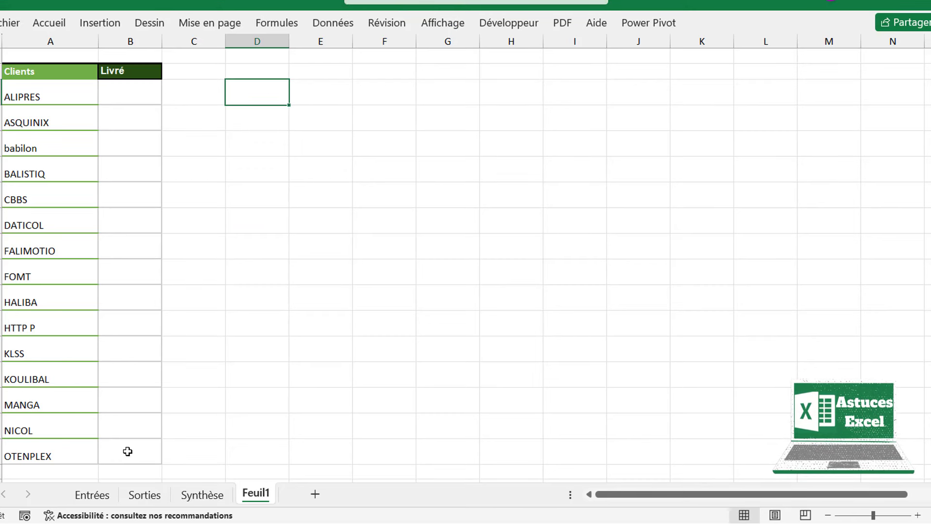
- Draw a 'Case à cocher' checkbox in cell B3 beside ALIPRES and delete its label text
click(99, 23)
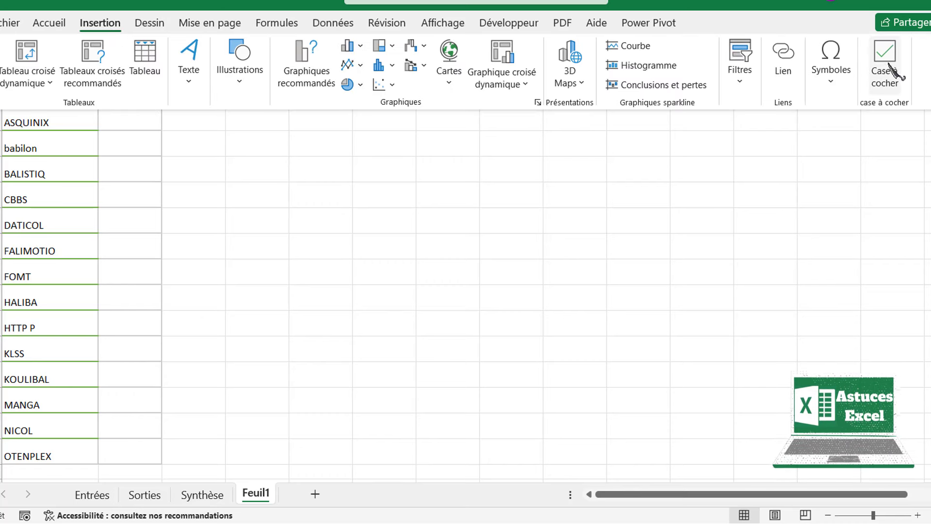
click(880, 63)
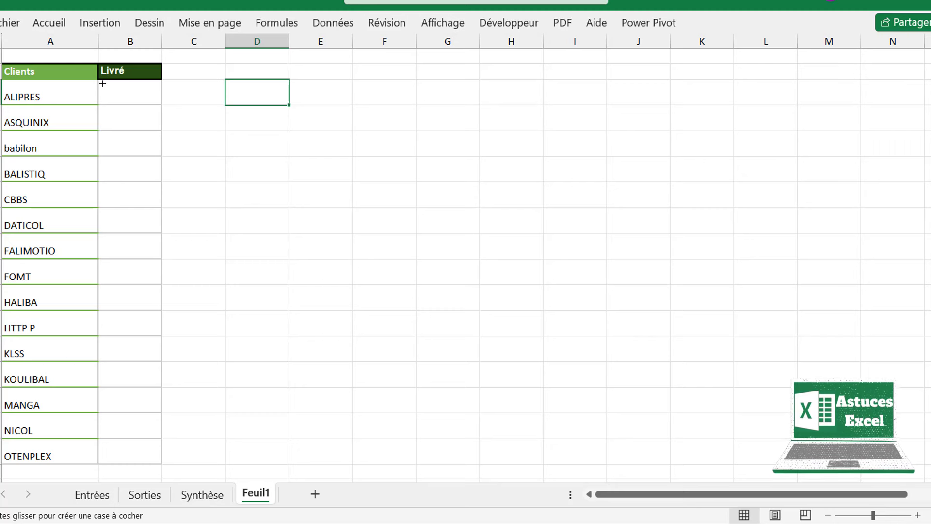
drag(102, 84, 155, 101)
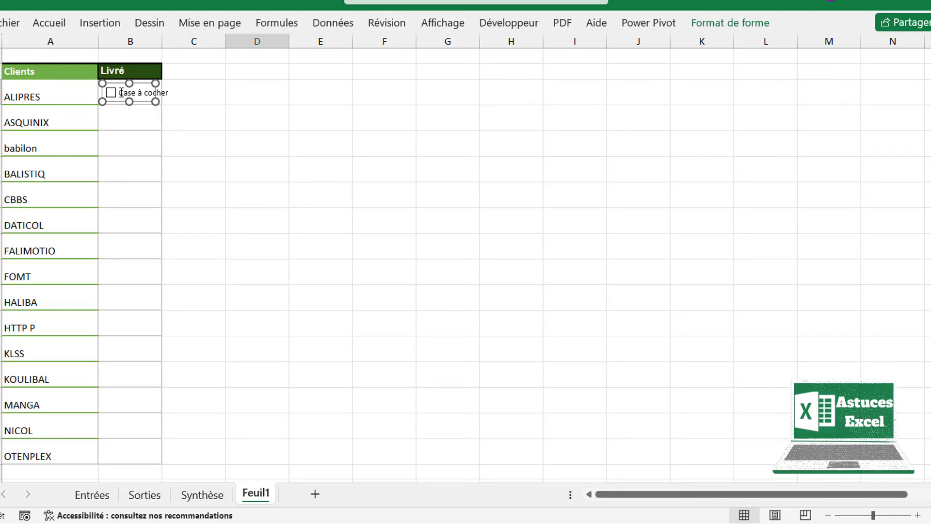
click(122, 93)
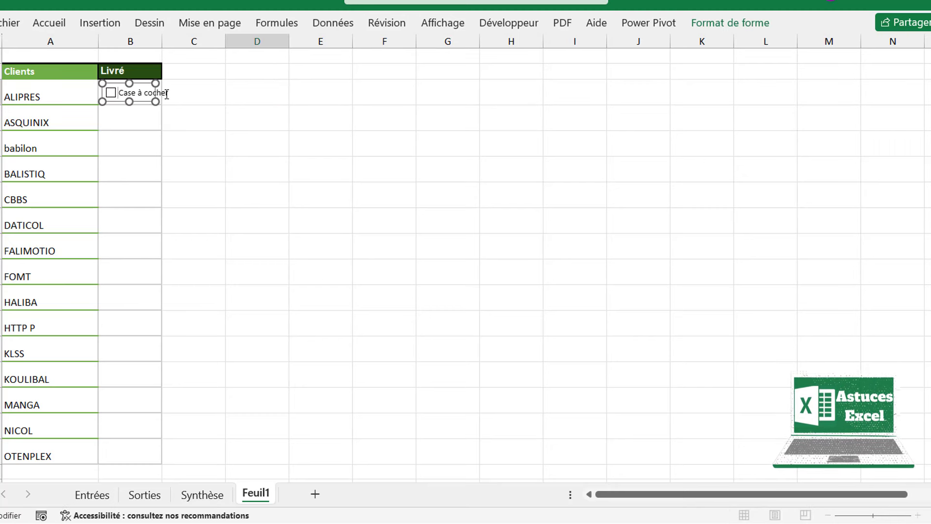
key(BackSpace)
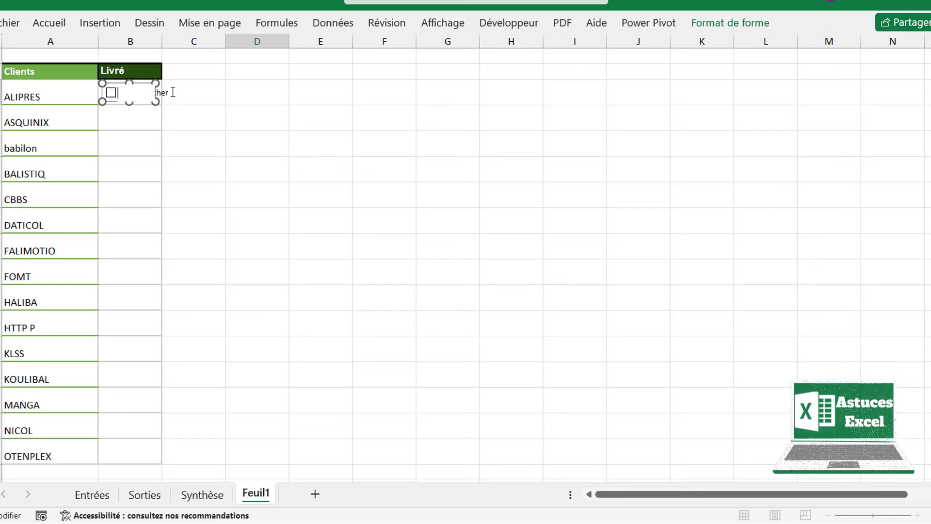
click(225, 92)
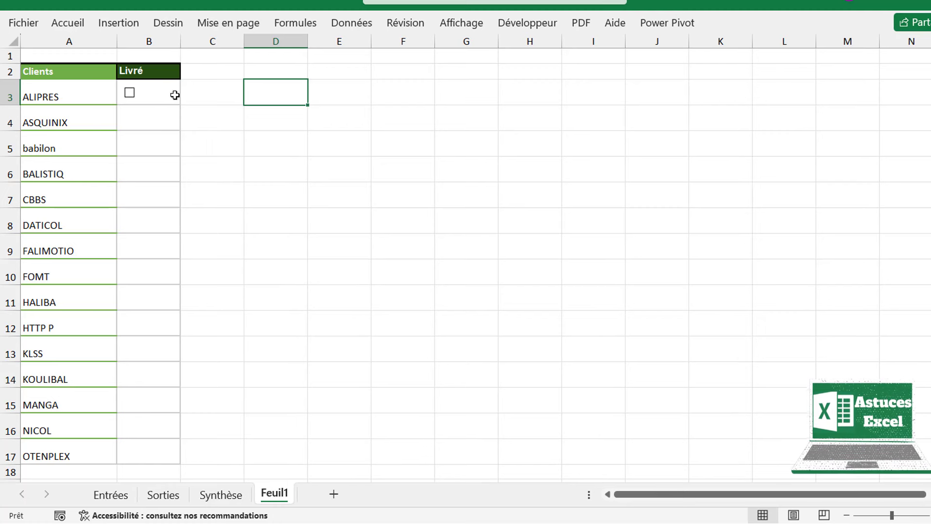
- Fill the B3 checkbox down to B17 so every client row gets one
click(174, 95)
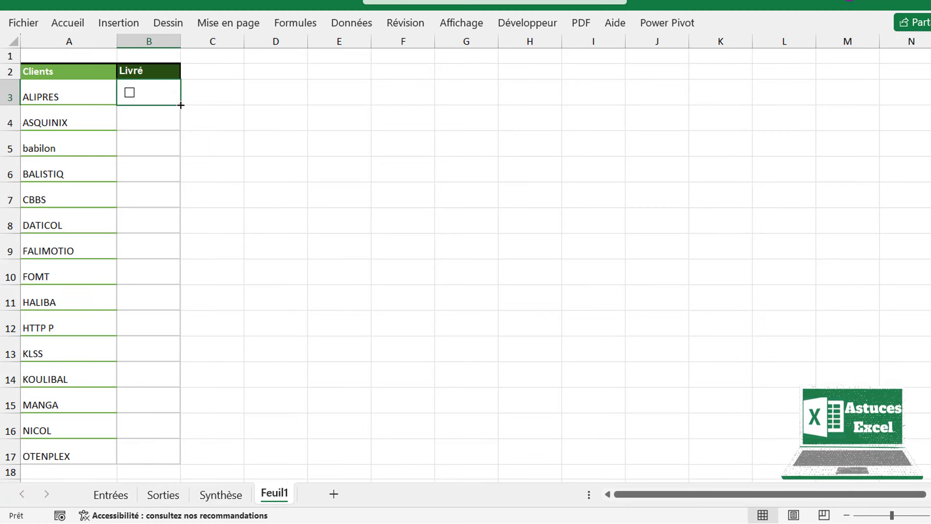
drag(180, 105, 173, 460)
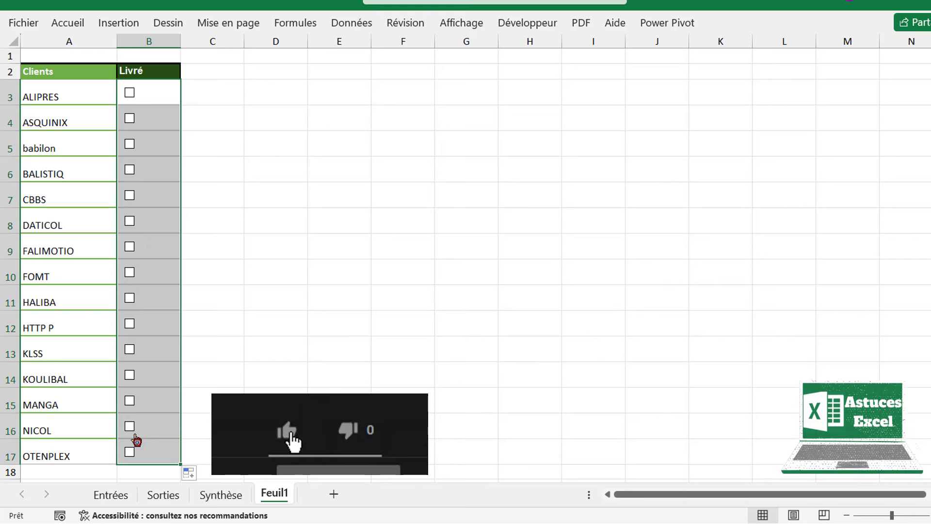
click(255, 176)
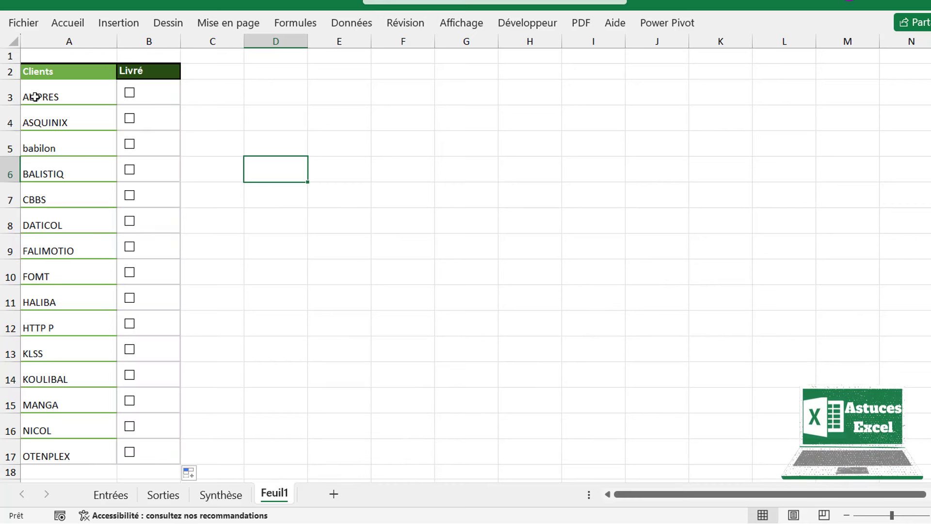
- Tick the Livré checkboxes for ALIPRES, babilon, DATICOL, KLSS and KOULIBAL
click(130, 93)
click(130, 144)
click(129, 222)
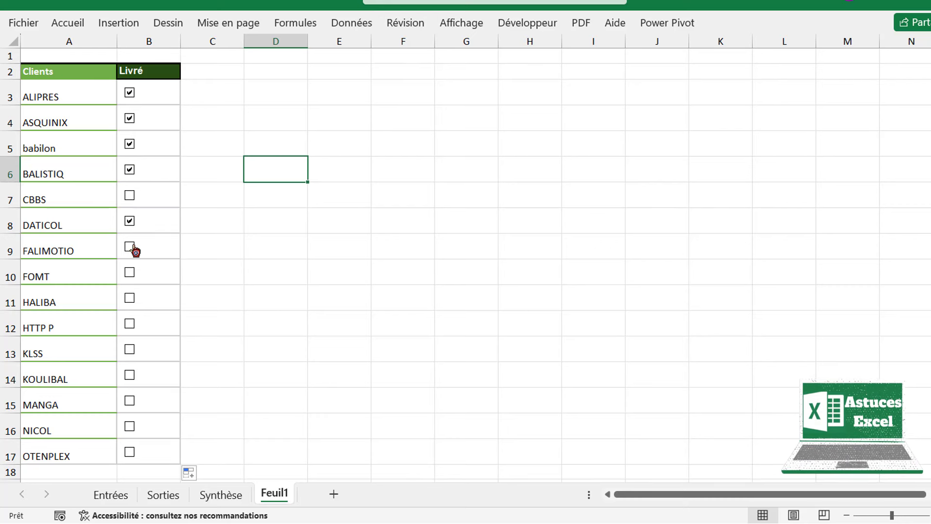
click(130, 351)
click(130, 376)
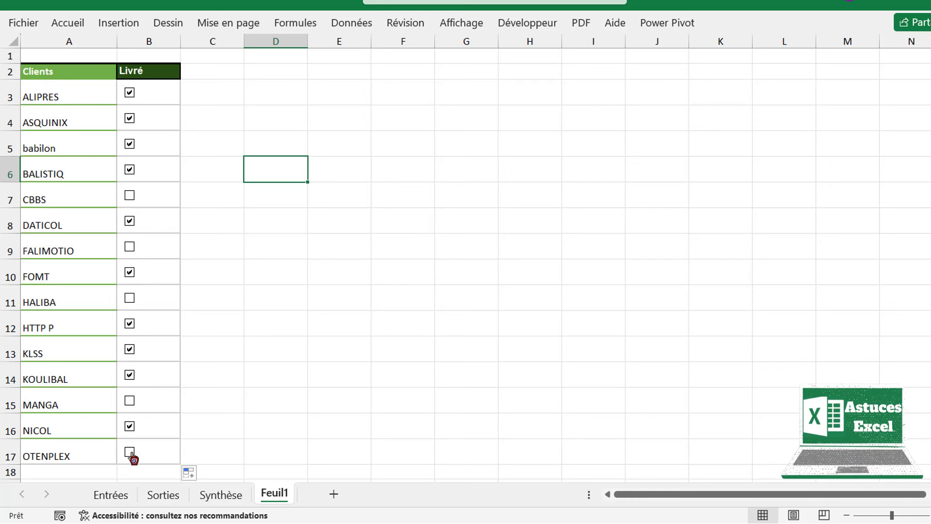